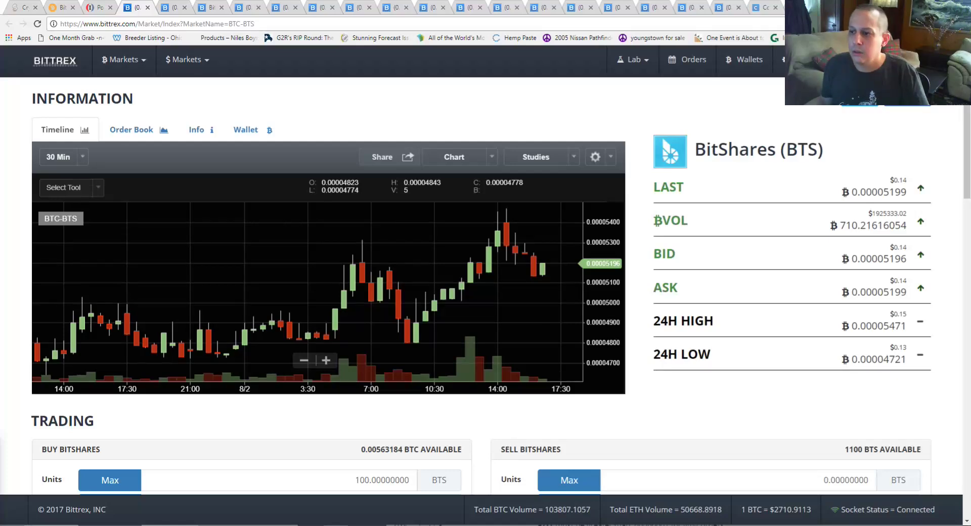
Zoom the BTC-BTS chart out to span 7/30–8/2 and bring up the Kindle for PC library.
scroll(361, 308, down, 3)
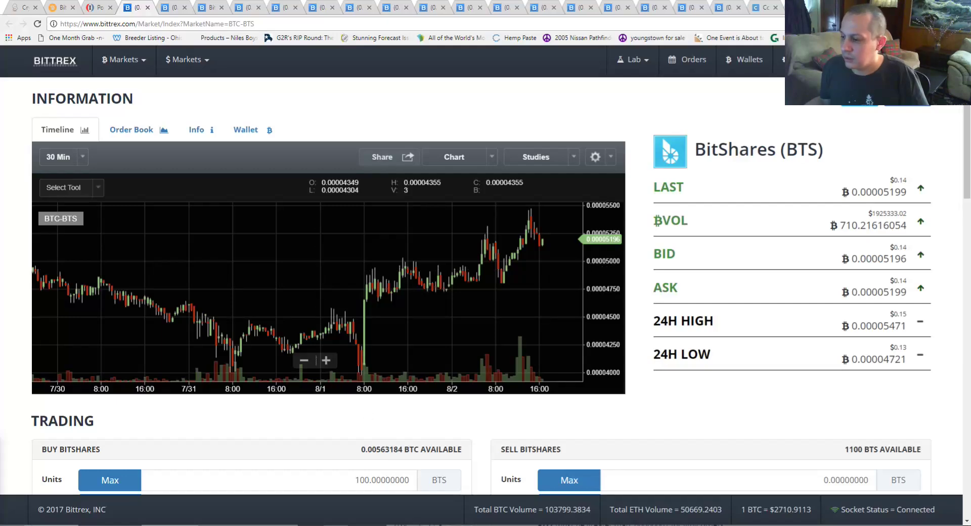
key(alt+Tab)
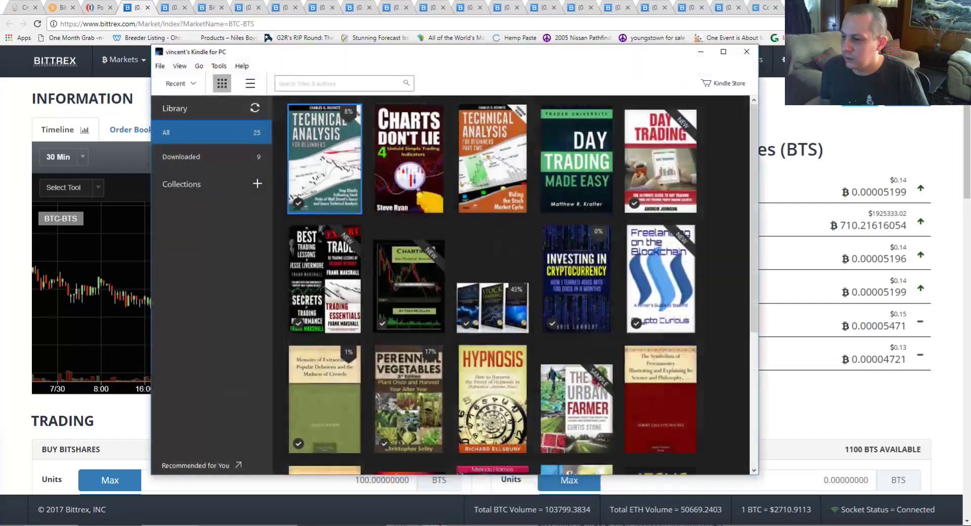
Minimize the Kindle for PC library window to reveal the BTC-BTS chart.
click(701, 52)
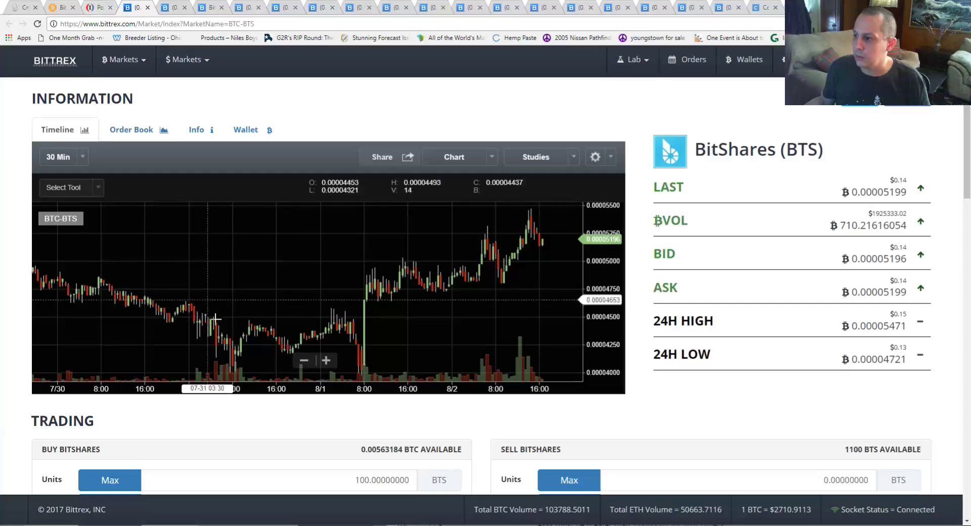
Zoom the BTC-BTS candlestick chart in to about the last day and a half.
scroll(409, 331, up, 3)
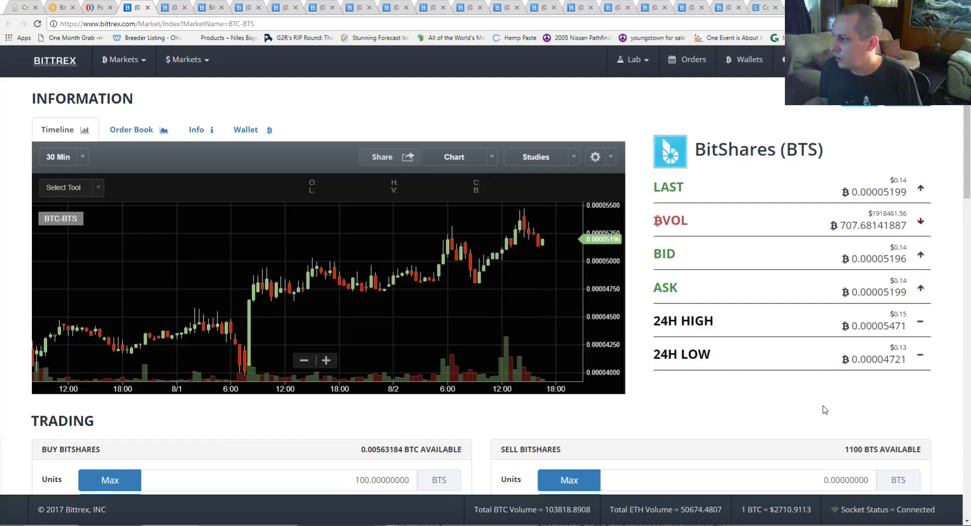
Fill the sell ask from the current bid, then change it to 0.00004630 BTC.
scroll(822, 385, down, 2)
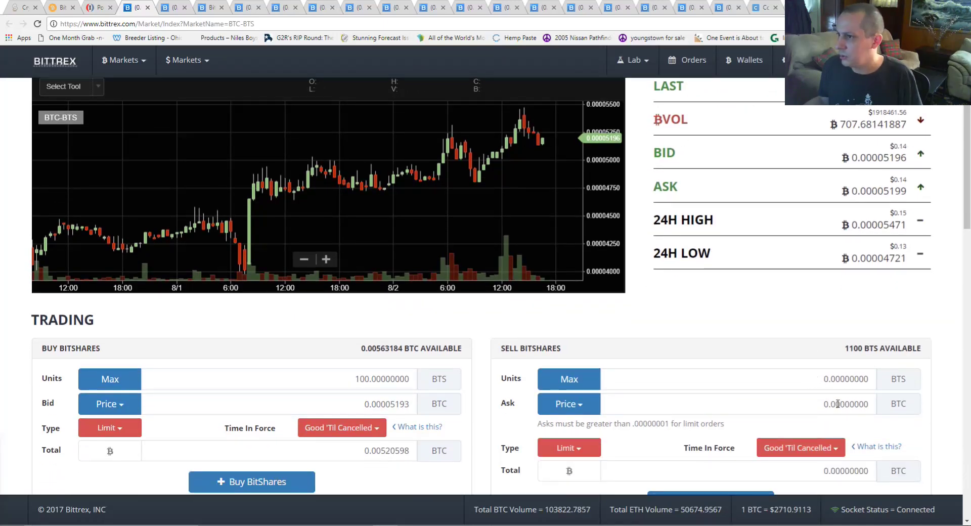
click(569, 404)
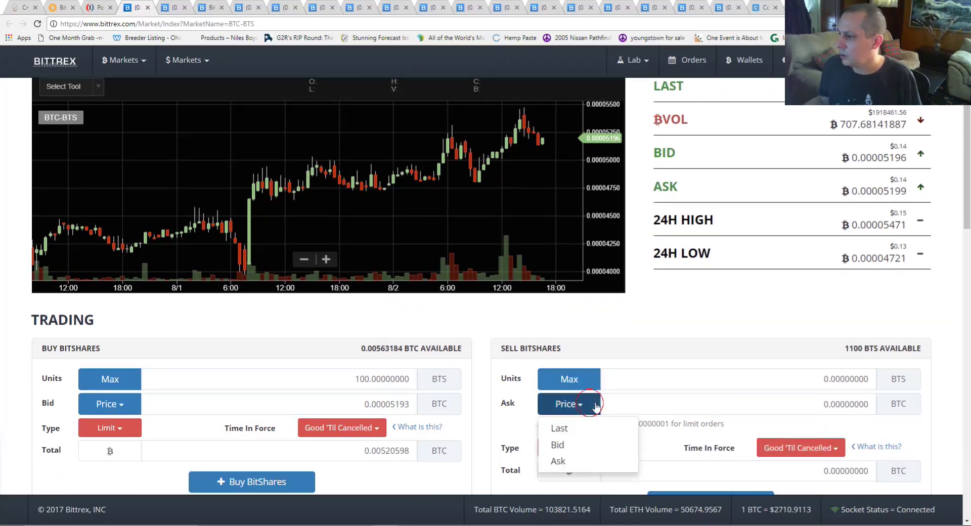
click(581, 444)
drag(869, 404, 847, 403)
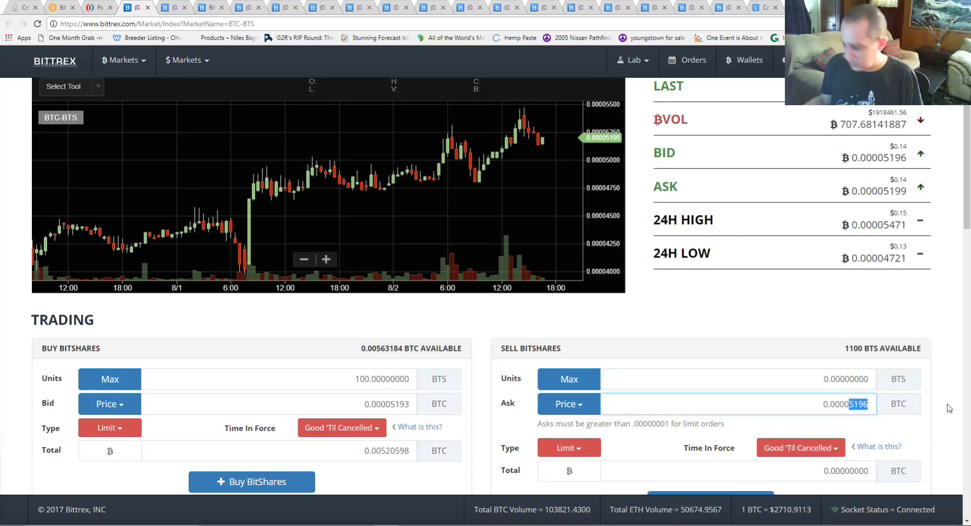
text(463)
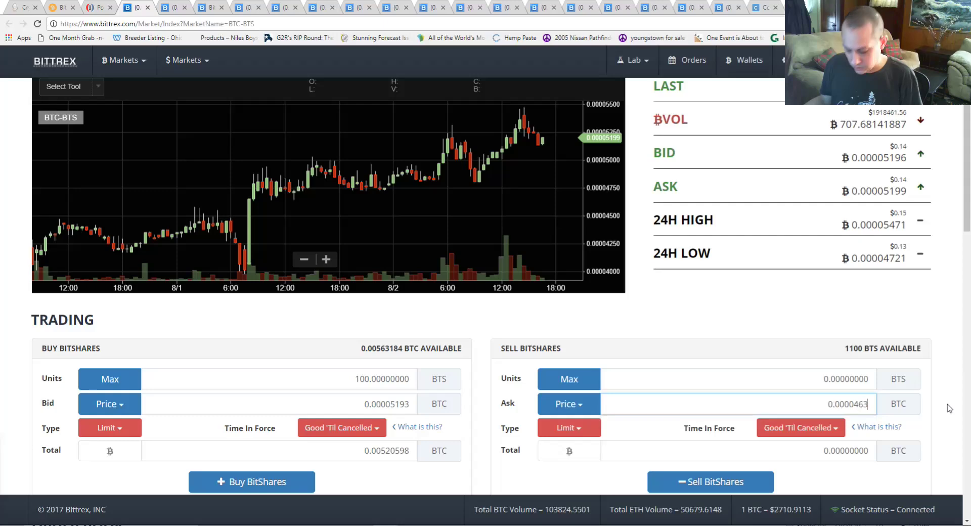
text(0)
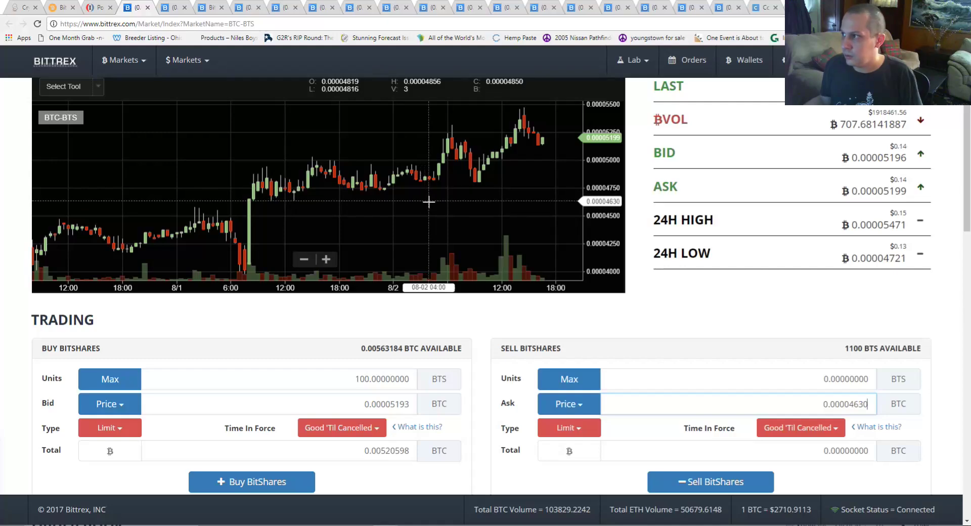
Make the sell order Conditional with a less-than-or-equal (<=) trigger condition.
click(570, 429)
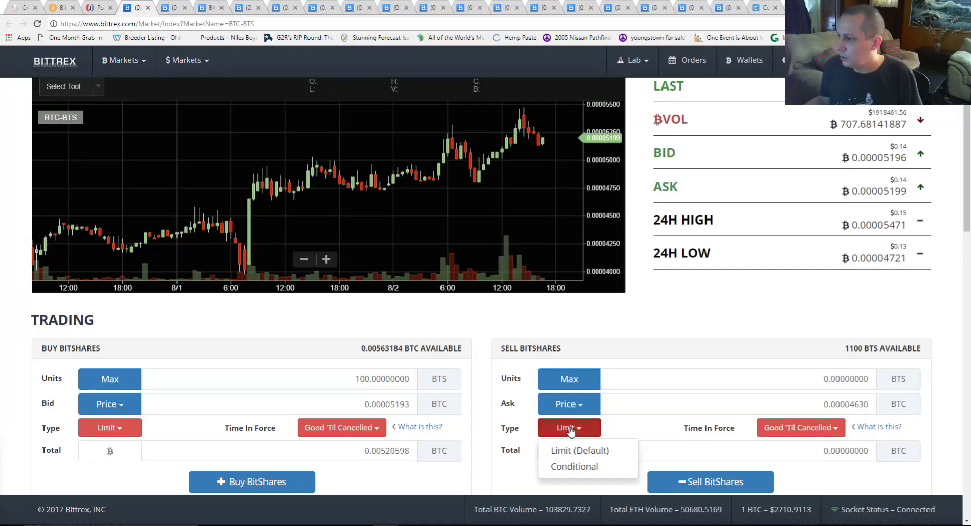
click(581, 467)
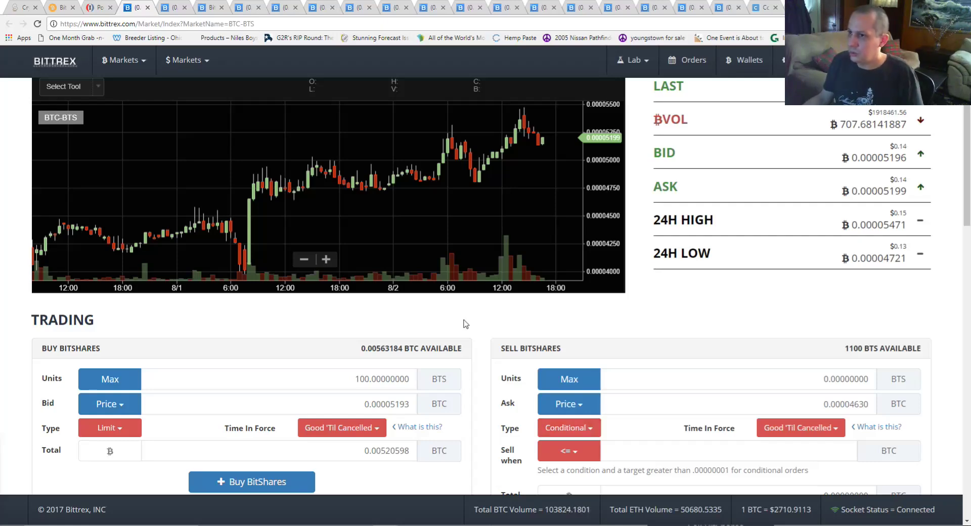
click(583, 455)
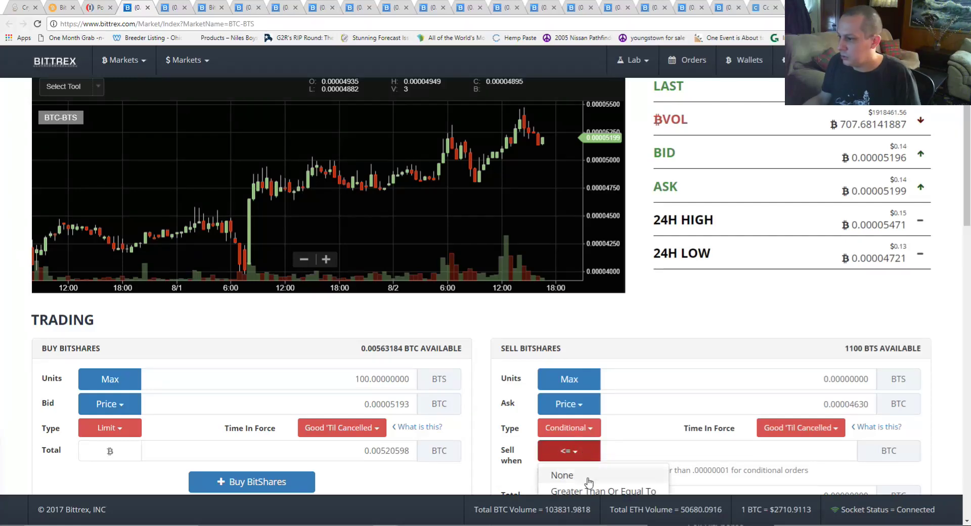
scroll(584, 455, down, 1)
click(586, 454)
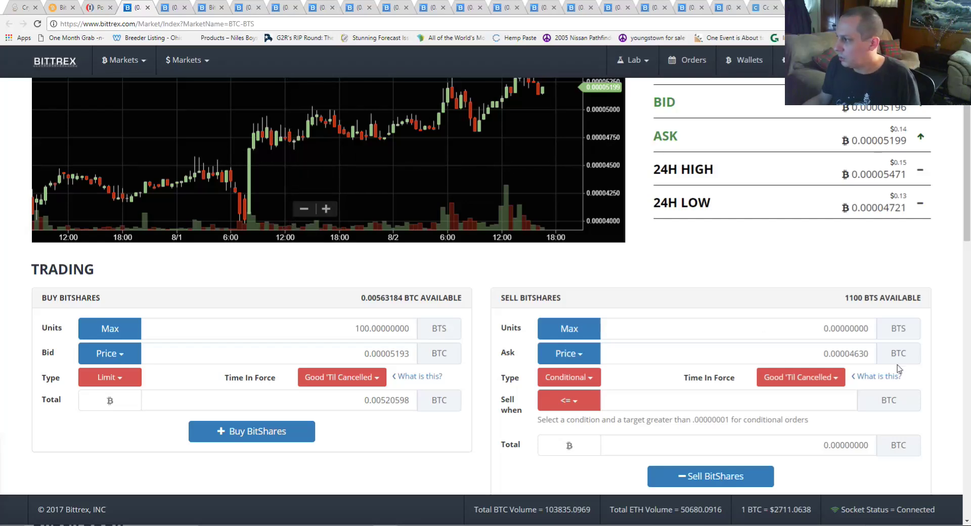
Set the 'Sell when' trigger price to 0.00004600 BTC.
double_click(857, 354)
key(ctrl+c)
click(818, 401)
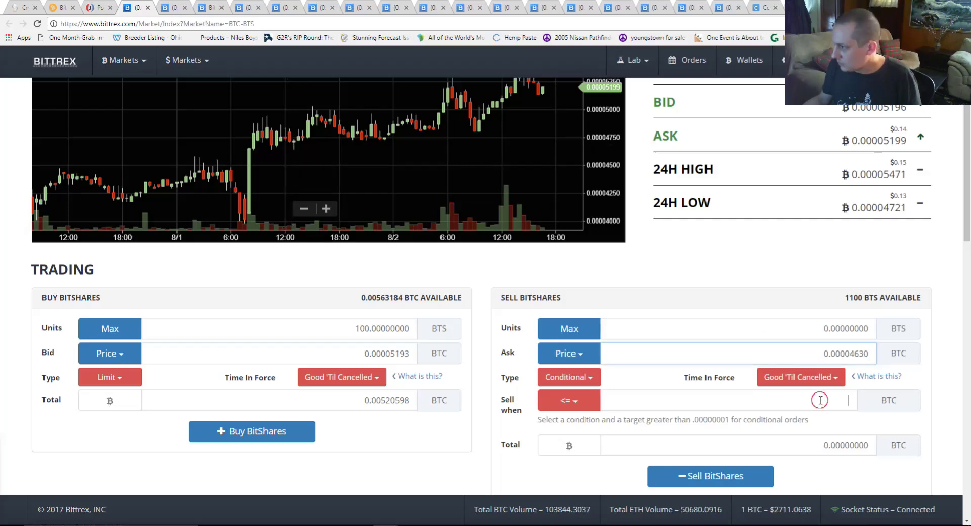
key(ctrl+v)
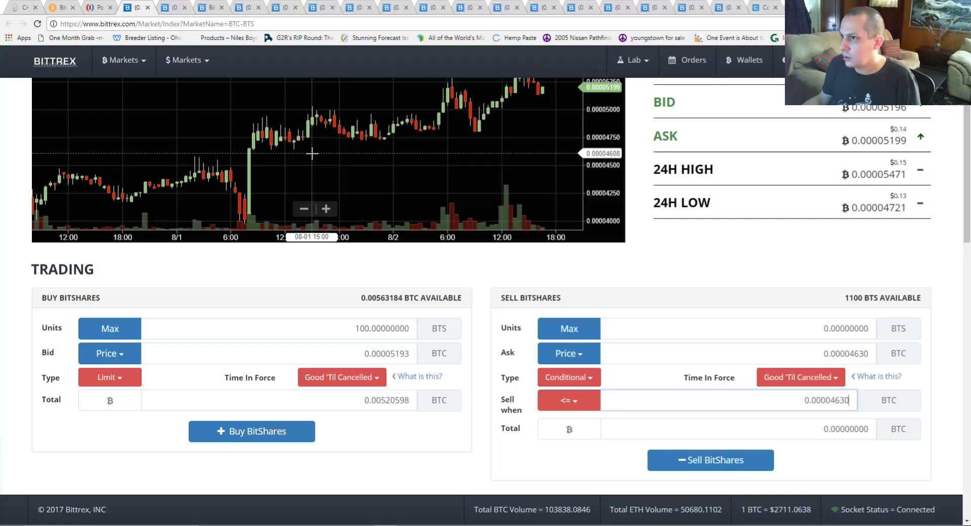
scroll(667, 398, down, 2)
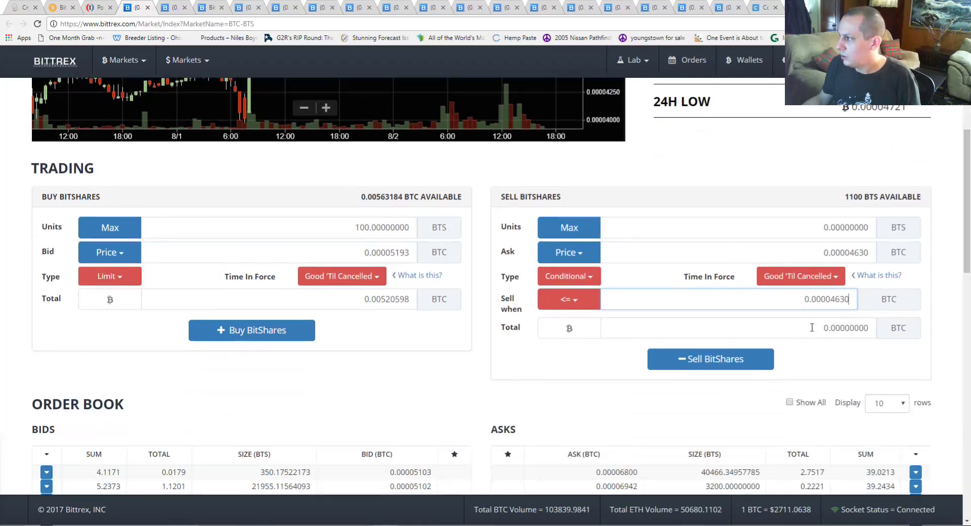
drag(838, 299, 874, 303)
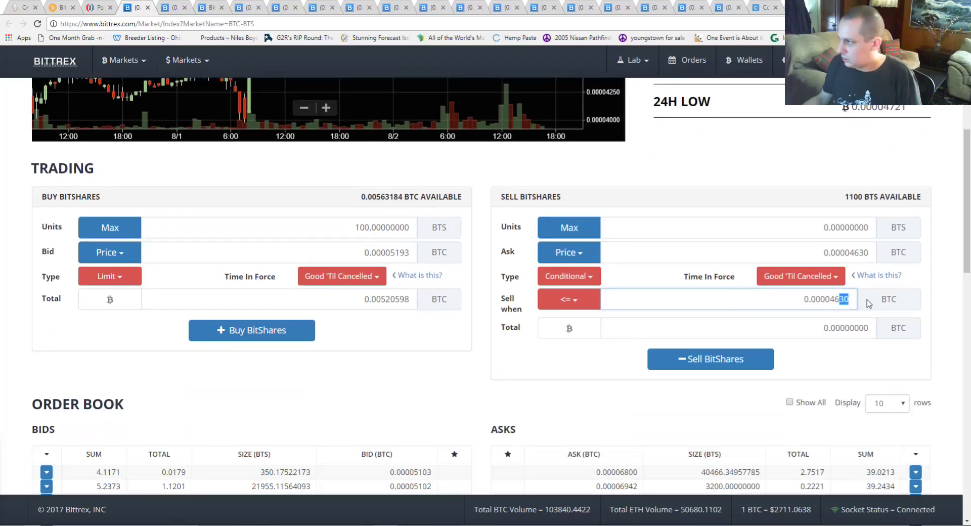
text(00)
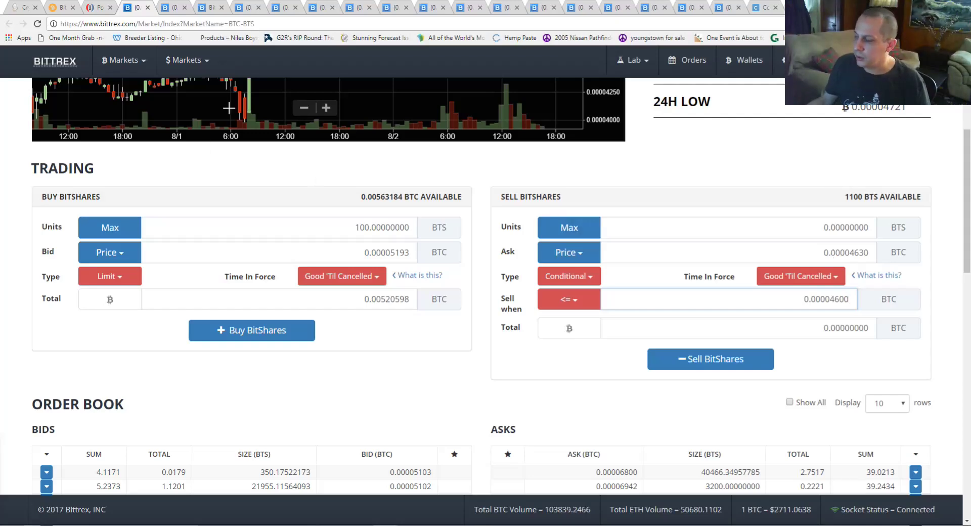
scroll(731, 202, up, 2)
scroll(731, 202, up, 1)
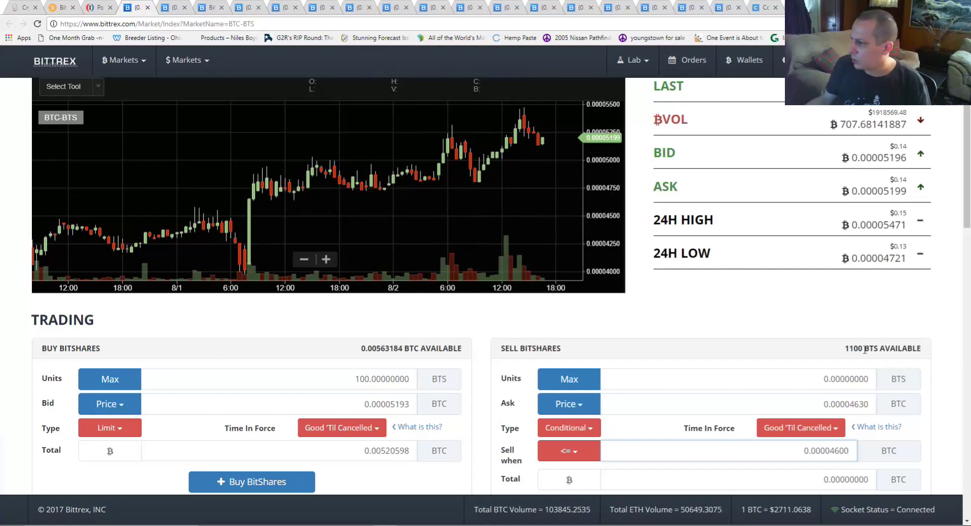
Set the sell units to the maximum 1100 BTS, totalling 0.05080268 BTC.
scroll(864, 330, down, 1)
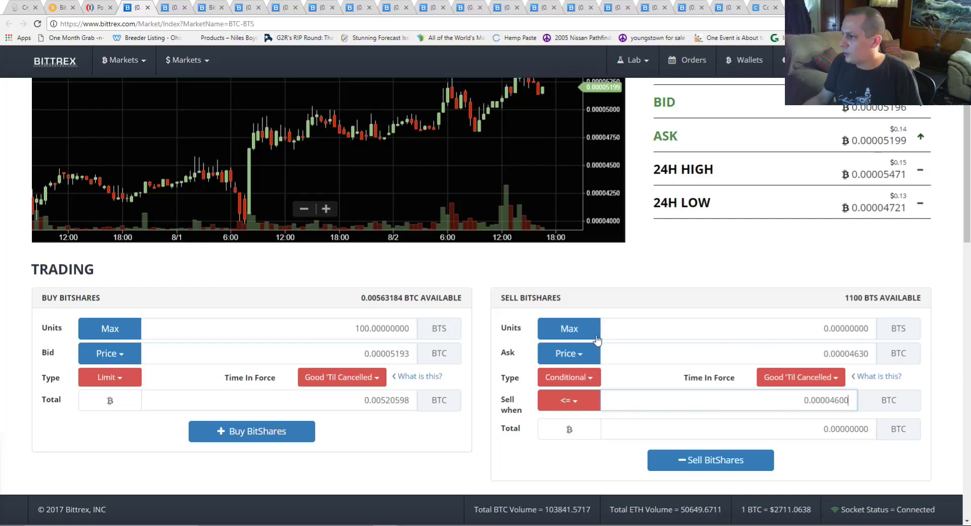
click(794, 330)
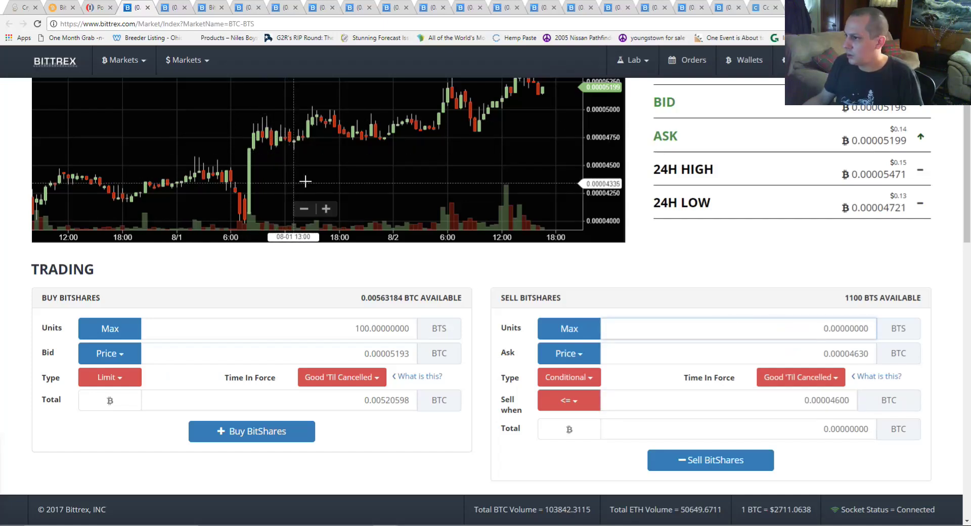
click(566, 329)
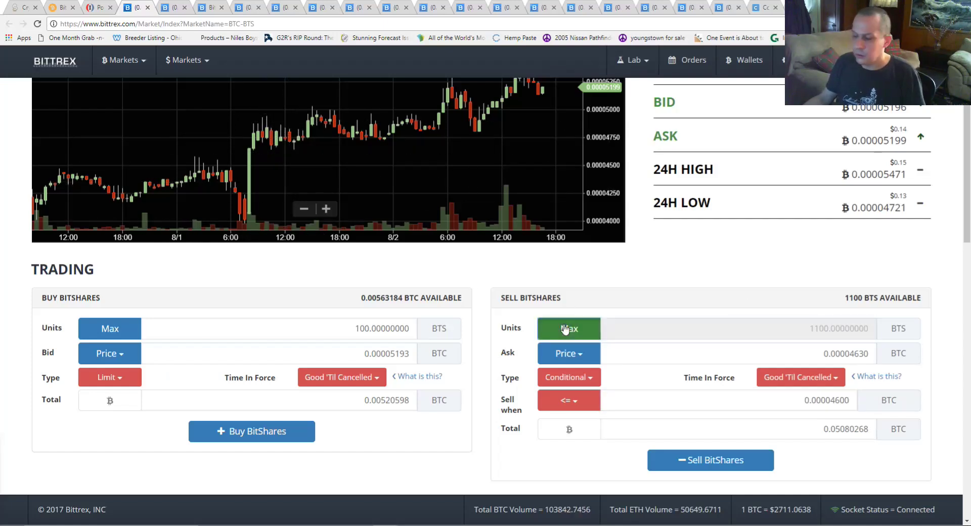
Submit the 1100 BTS conditional sell and confirm it in the Limit Sell dialog.
click(732, 466)
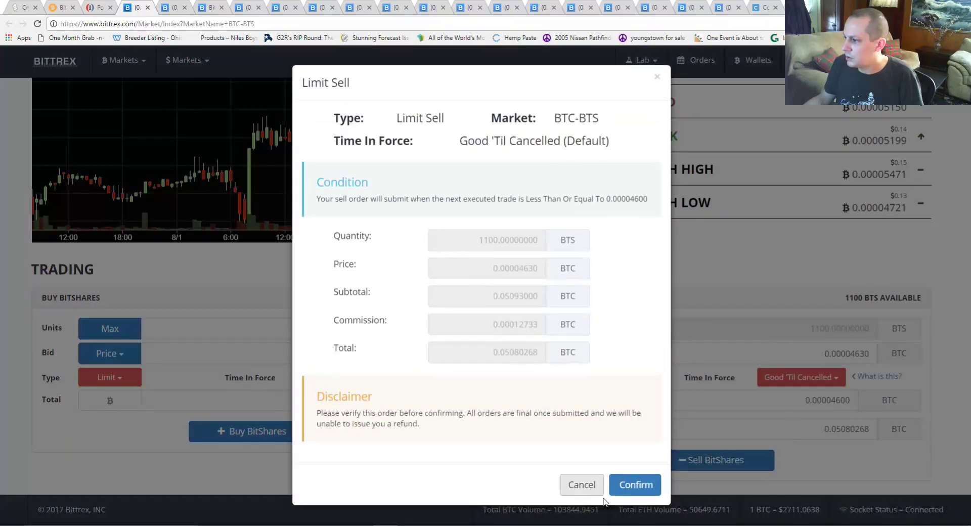
click(627, 487)
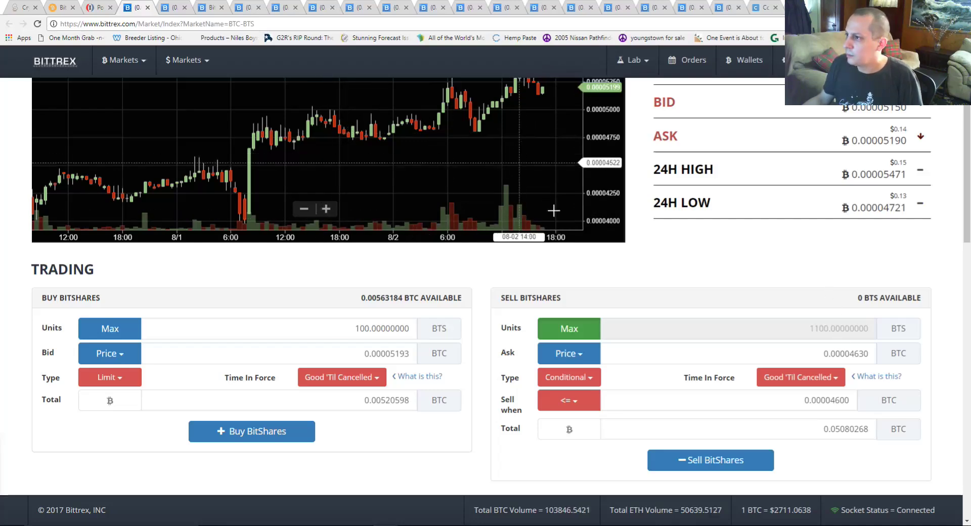
Select the new 1100 BTS Limit Sell at 0.0000463 BTC in Open Orders.
scroll(784, 262, down, 3)
scroll(866, 293, down, 7)
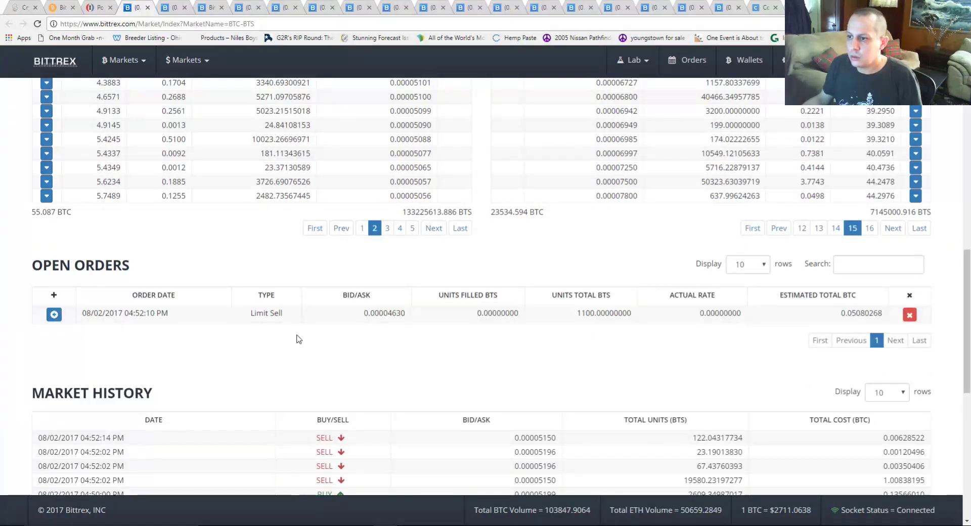
click(167, 314)
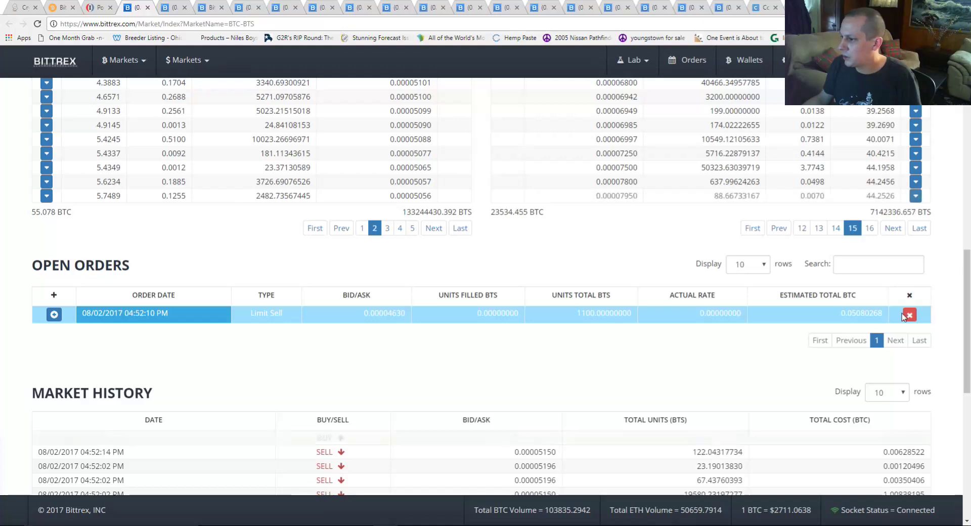
scroll(568, 258, up, 3)
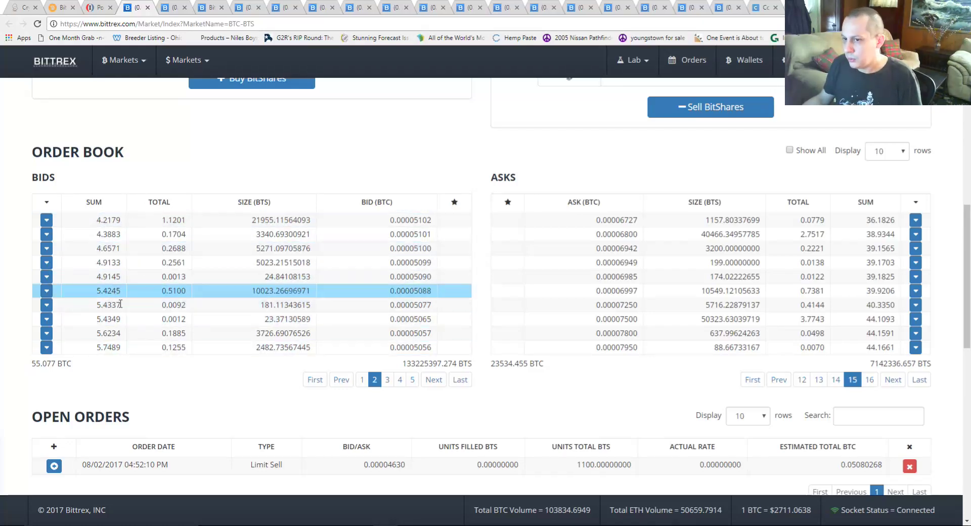
scroll(283, 312, up, 3)
scroll(283, 312, up, 6)
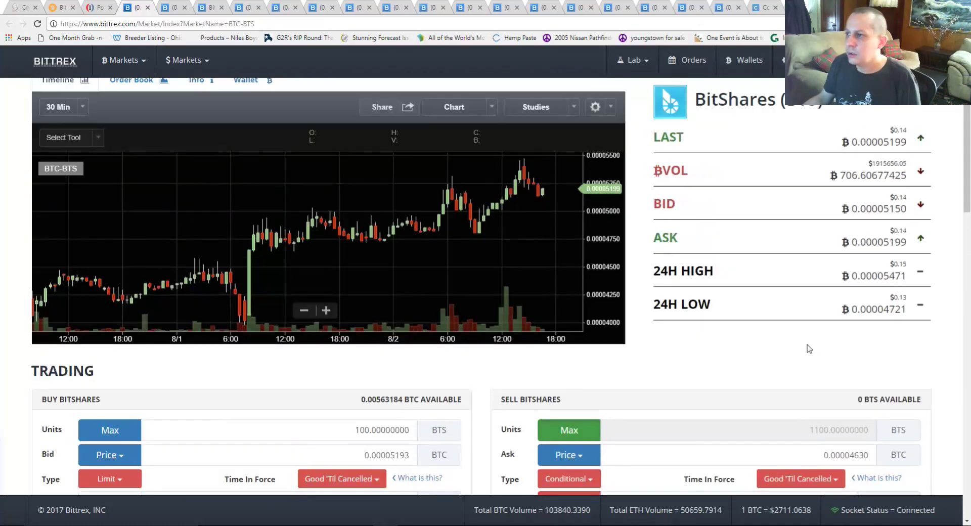
scroll(232, 418, down, 4)
scroll(233, 417, down, 4)
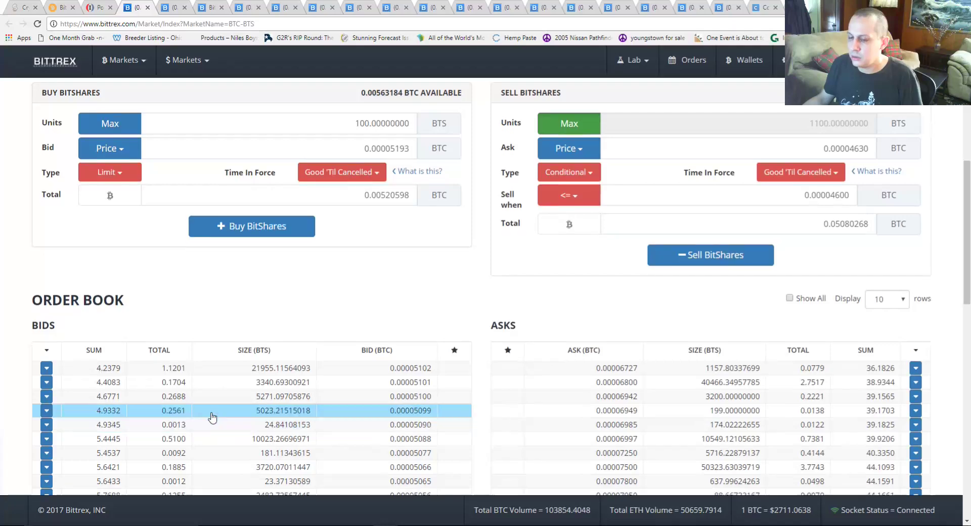
scroll(283, 405, up, 1)
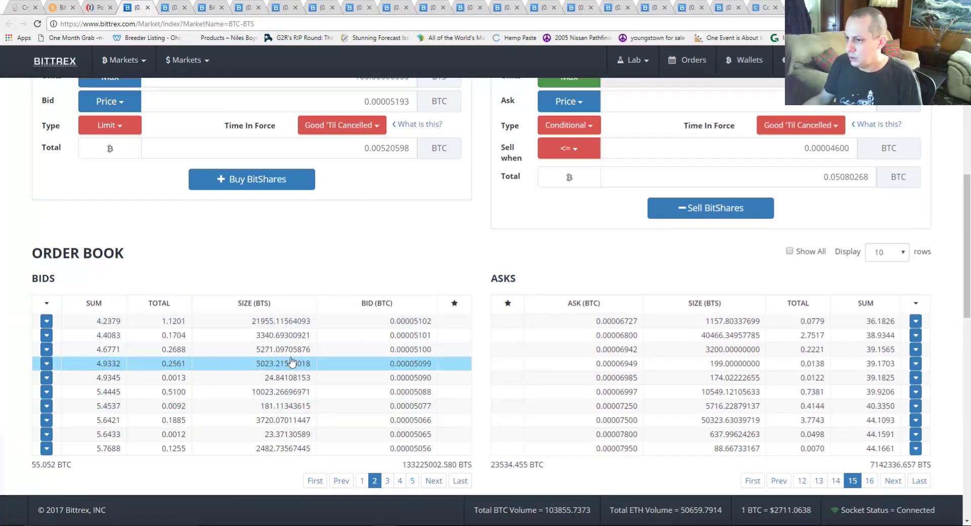
scroll(281, 399, up, 1)
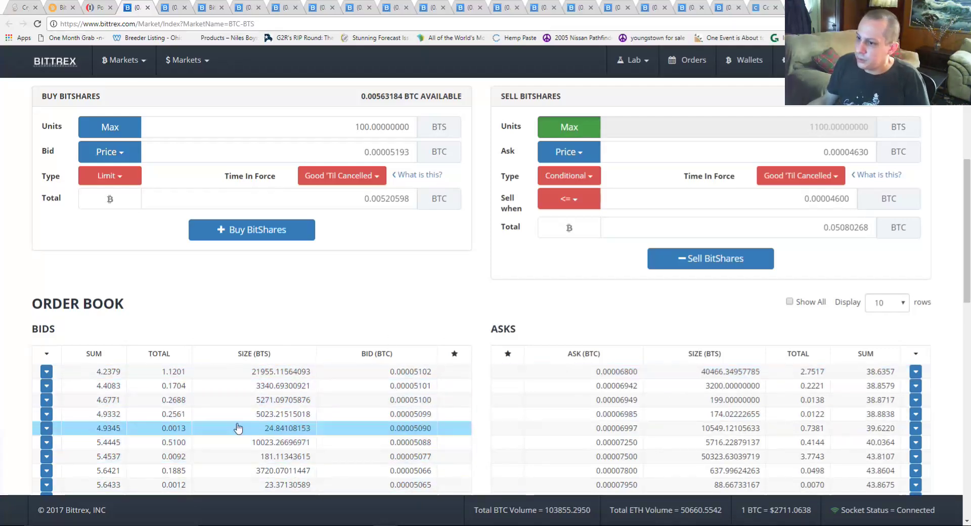
scroll(910, 329, up, 2)
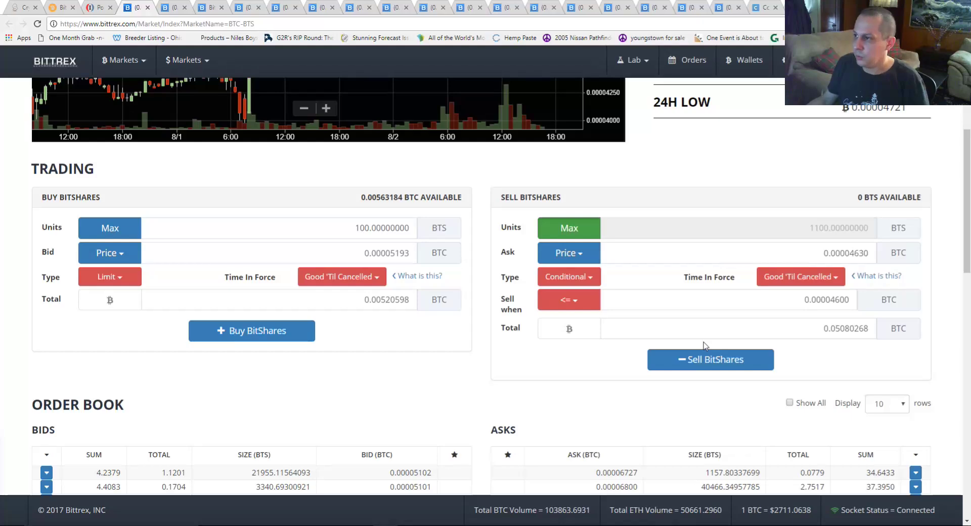
scroll(459, 373, up, 4)
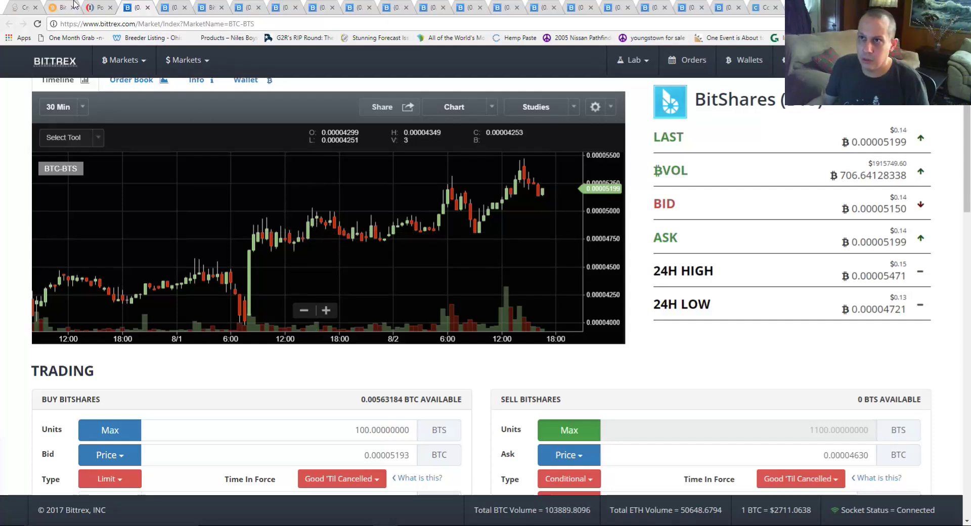
click(94, 7)
scroll(352, 270, up, 2)
scroll(352, 269, up, 12)
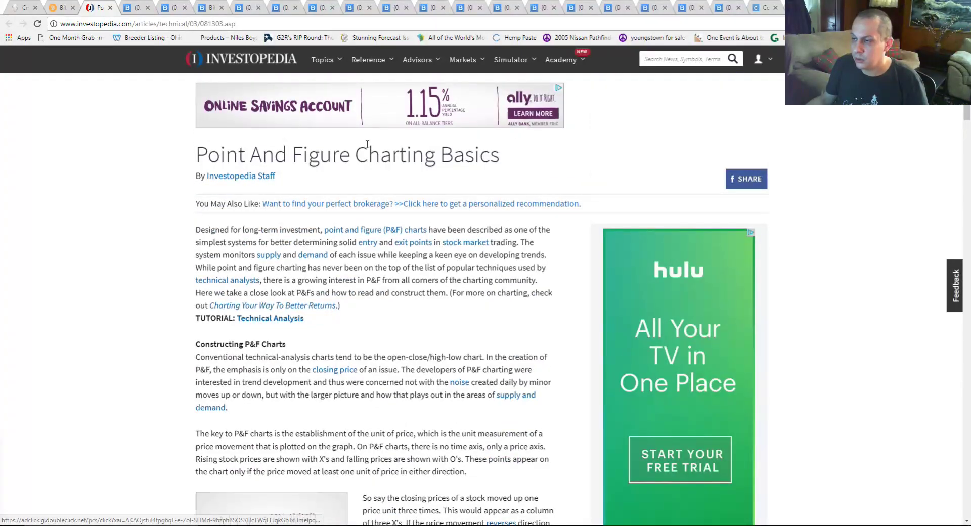
scroll(325, 251, down, 4)
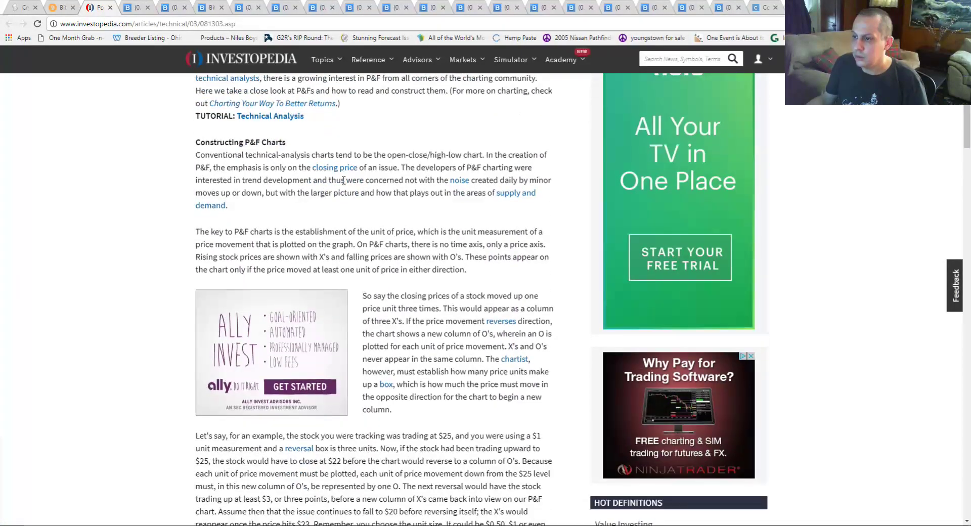
scroll(344, 180, down, 3)
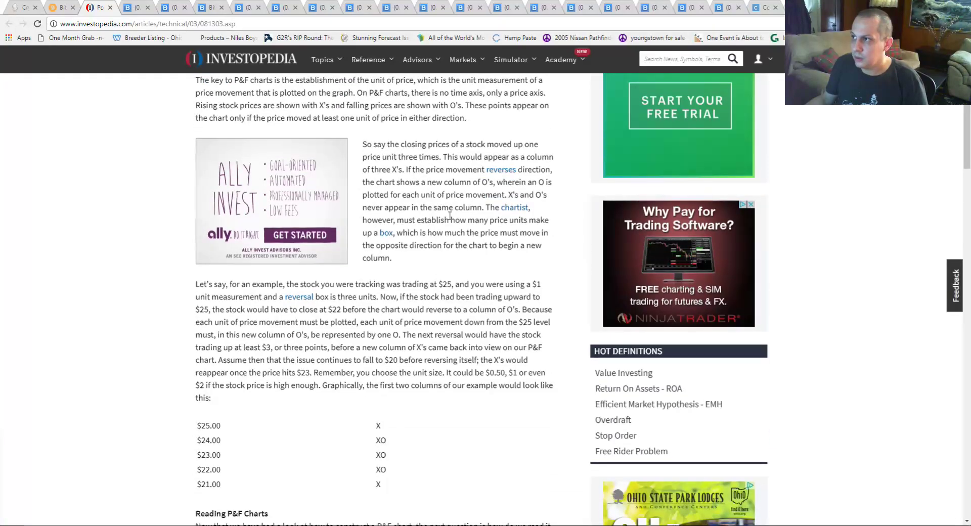
scroll(444, 246, down, 7)
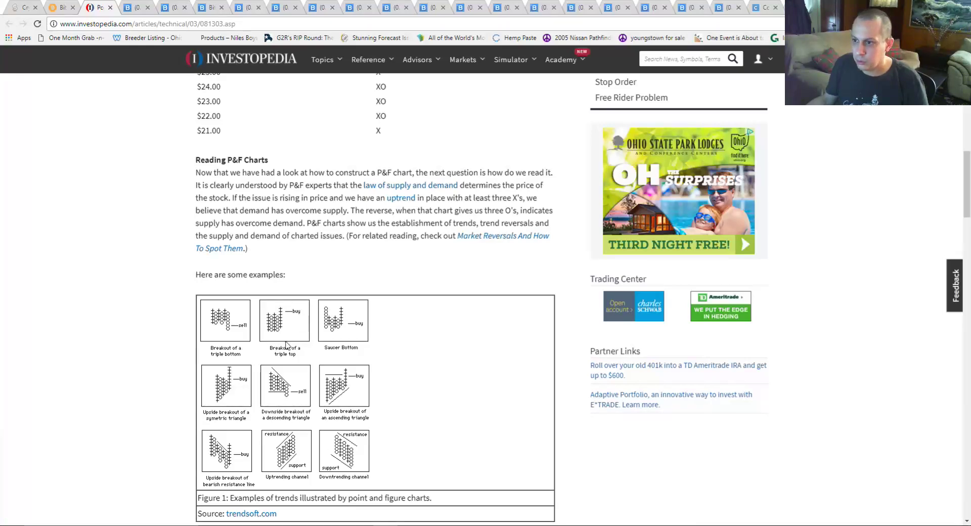
scroll(343, 343, down, 1)
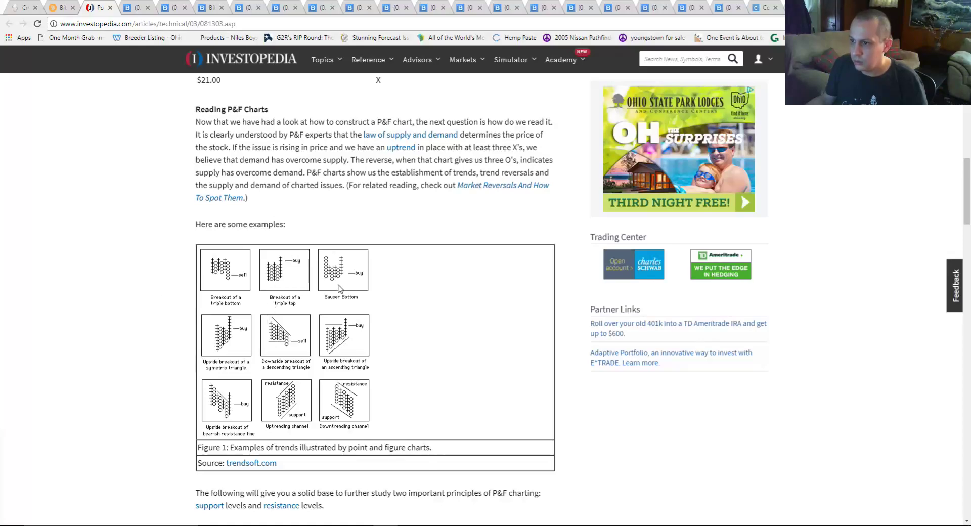
scroll(391, 308, down, 2)
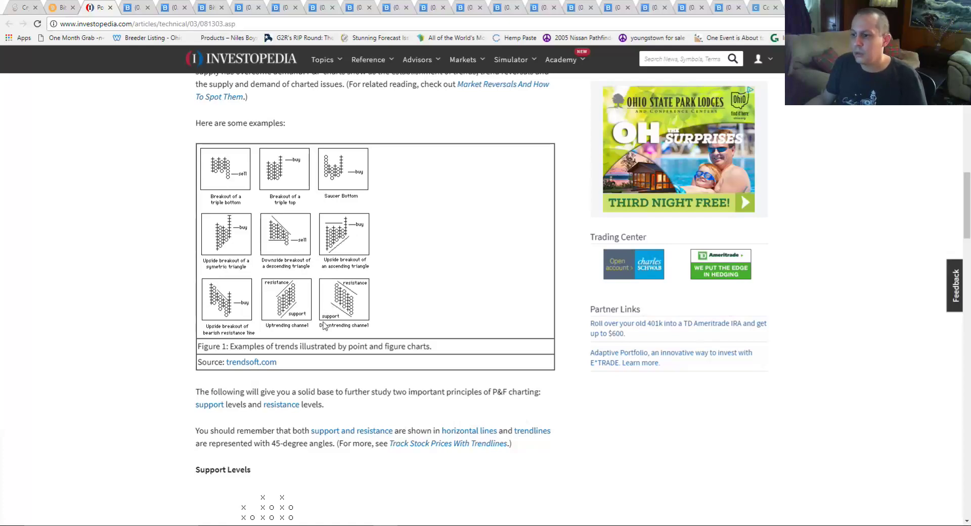
scroll(320, 340, down, 2)
scroll(227, 450, down, 1)
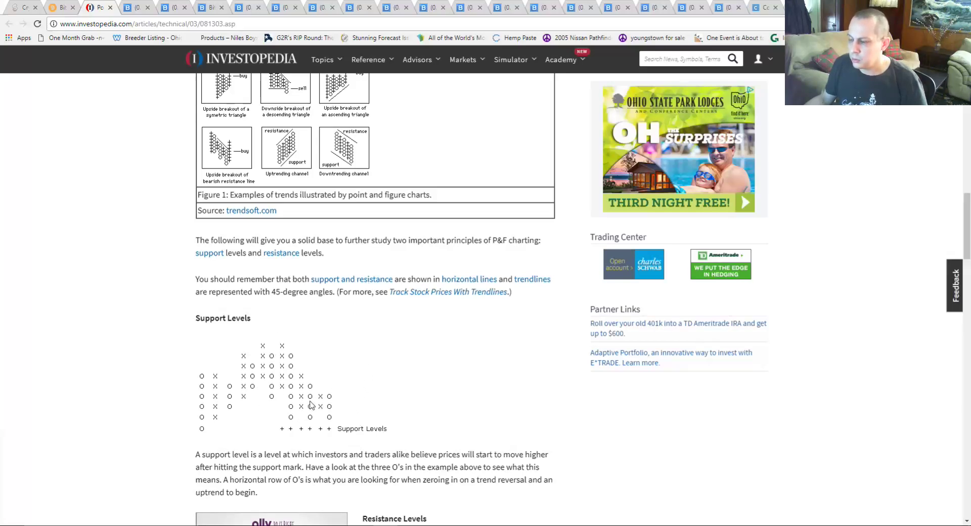
scroll(303, 430, down, 2)
scroll(342, 410, up, 2)
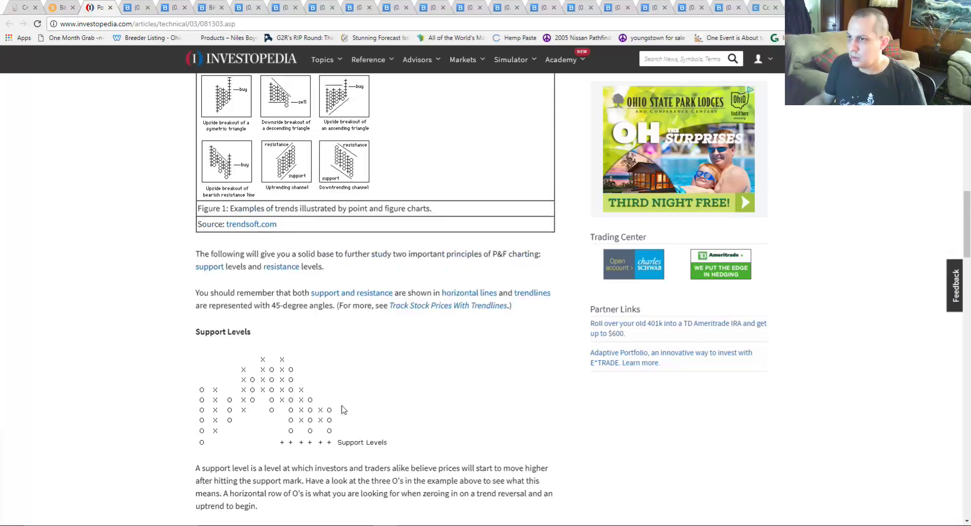
scroll(342, 409, up, 4)
scroll(338, 344, up, 15)
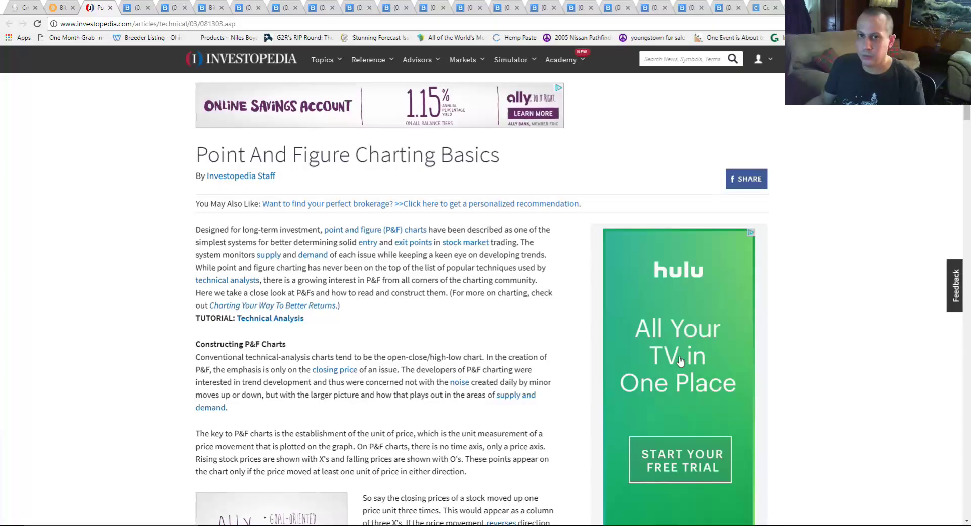
scroll(372, 349, down, 3)
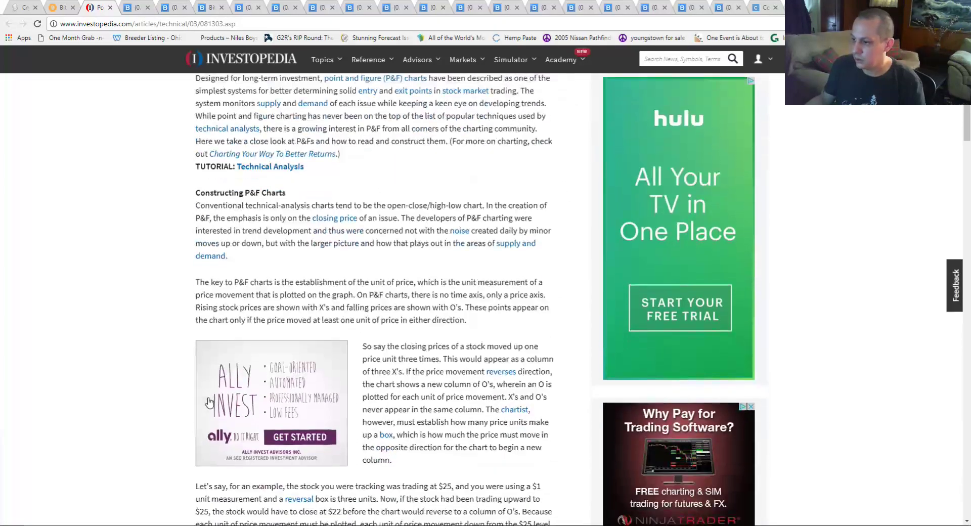
scroll(209, 402, down, 6)
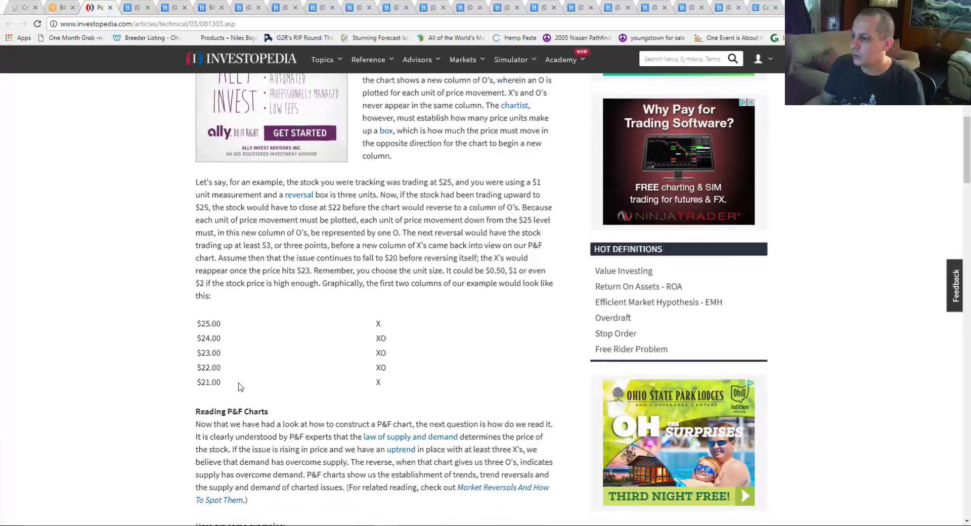
scroll(239, 386, down, 4)
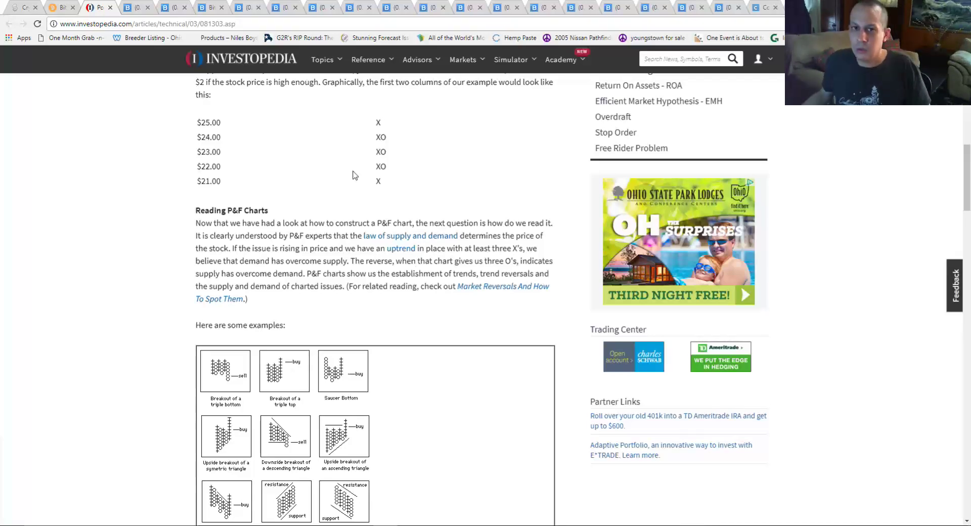
scroll(353, 175, up, 2)
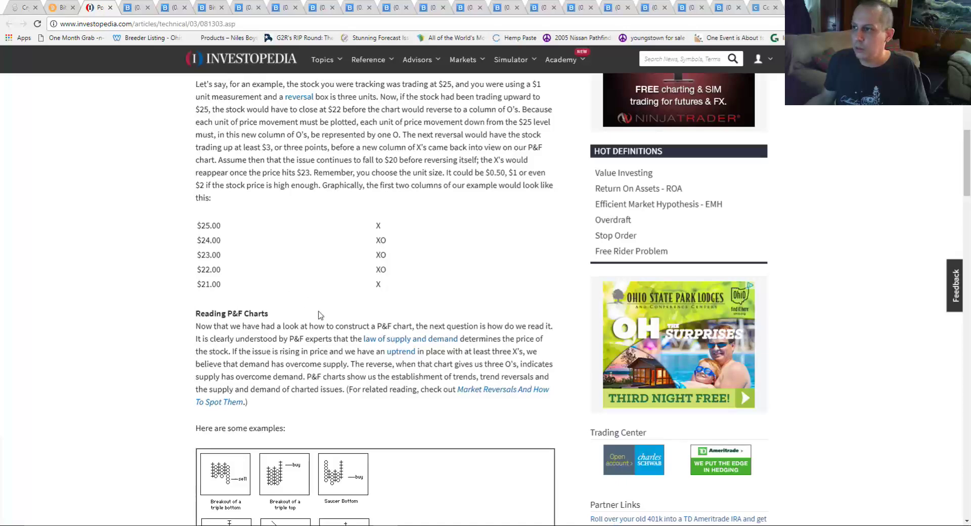
key(ctrl+Tab)
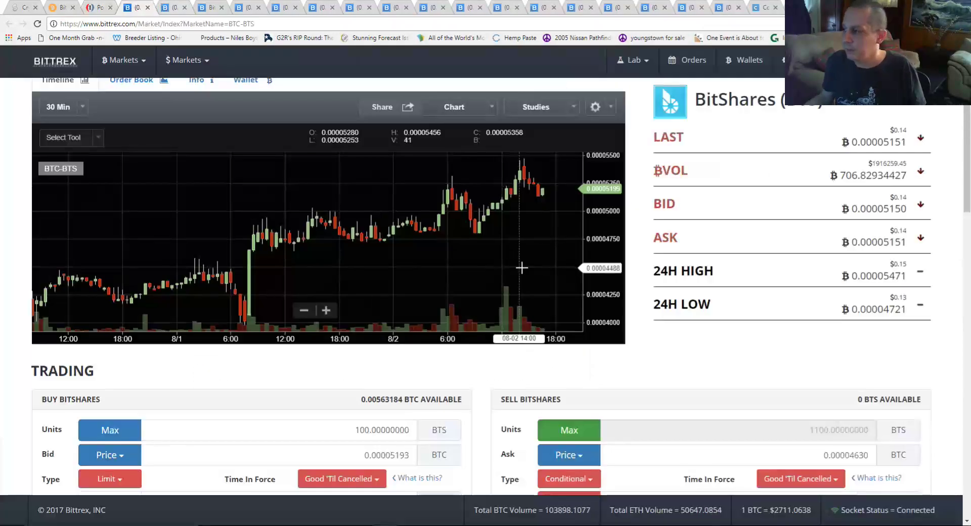